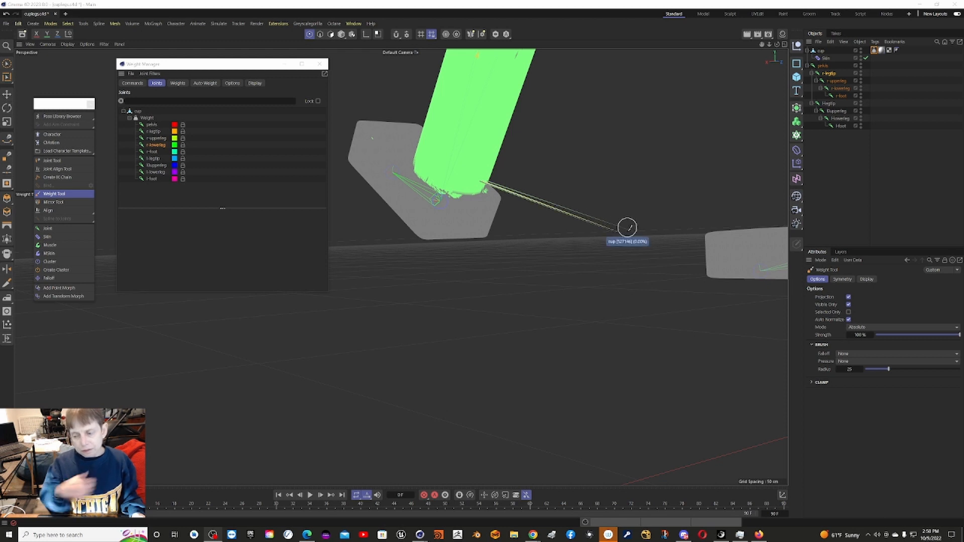
# Paint the r-lowerleg joint's weight onto the stray points stretching away from the right ankle
pyautogui.keyDown('alt'); pyautogui.moveTo(573, 198); pyautogui.dragTo(626, 174); pyautogui.keyUp('alt')
pyautogui.scroll(1, 625, 174)
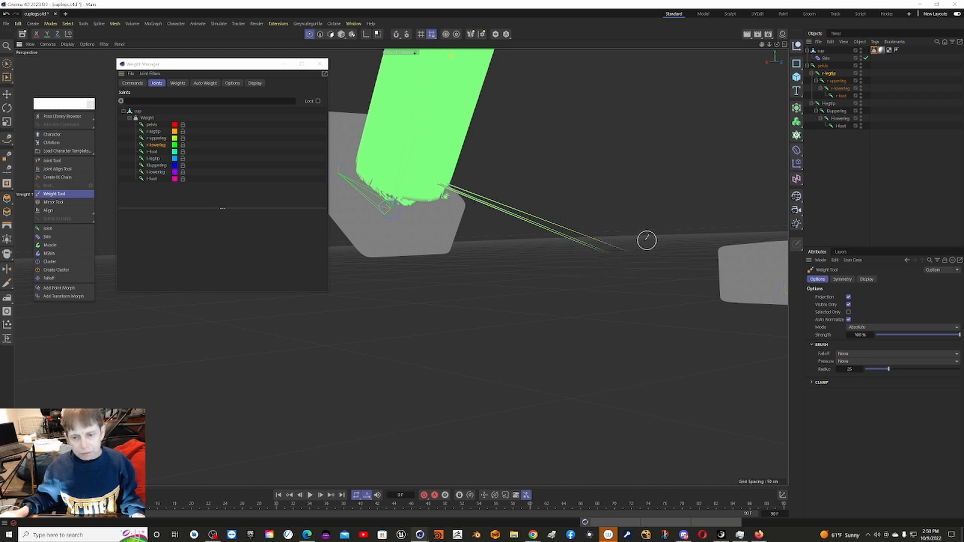
pyautogui.keyDown('alt'); pyautogui.moveTo(630, 227); pyautogui.dragTo(632, 210); pyautogui.keyUp('alt')
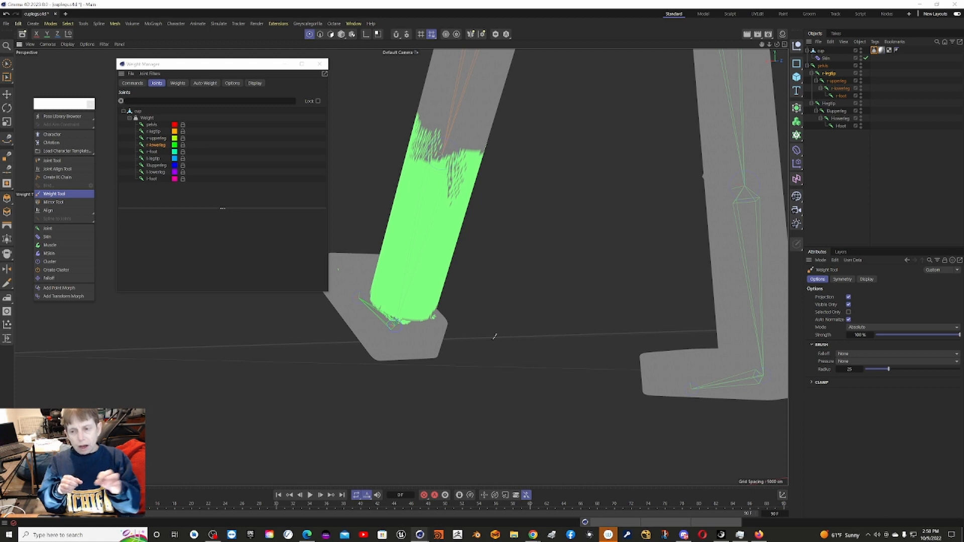
pyautogui.keyDown('alt'); pyautogui.moveTo(495, 337); pyautogui.dragTo(409, 190); pyautogui.keyUp('alt')
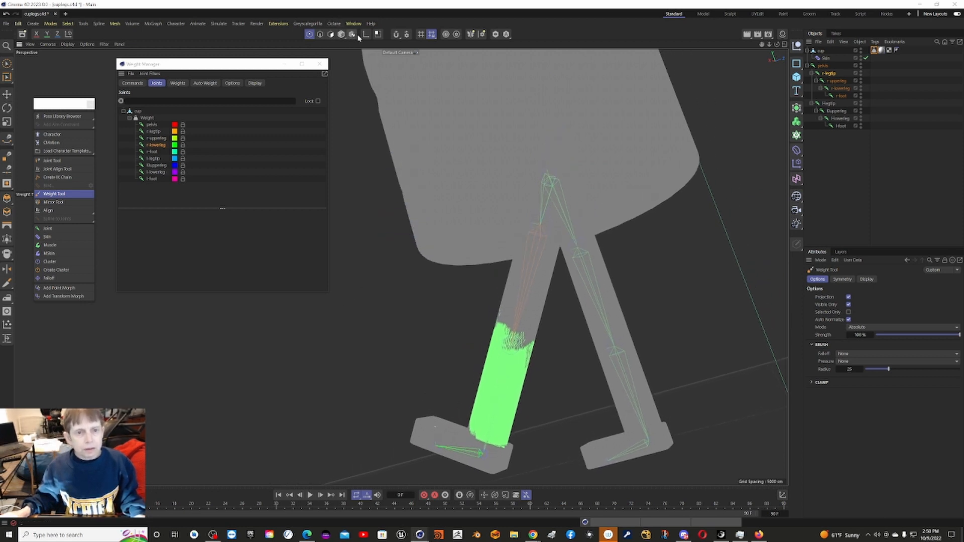
# Rotate the right hip joint in Model mode to swing the right leg back to vertical, at a pitch of about 91°
pyautogui.click(341, 35)
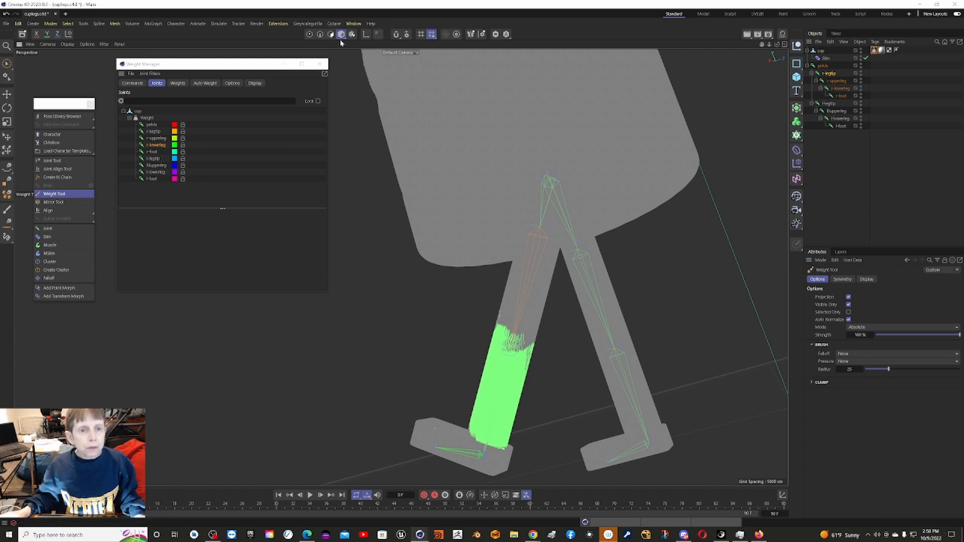
pyautogui.click(8, 108)
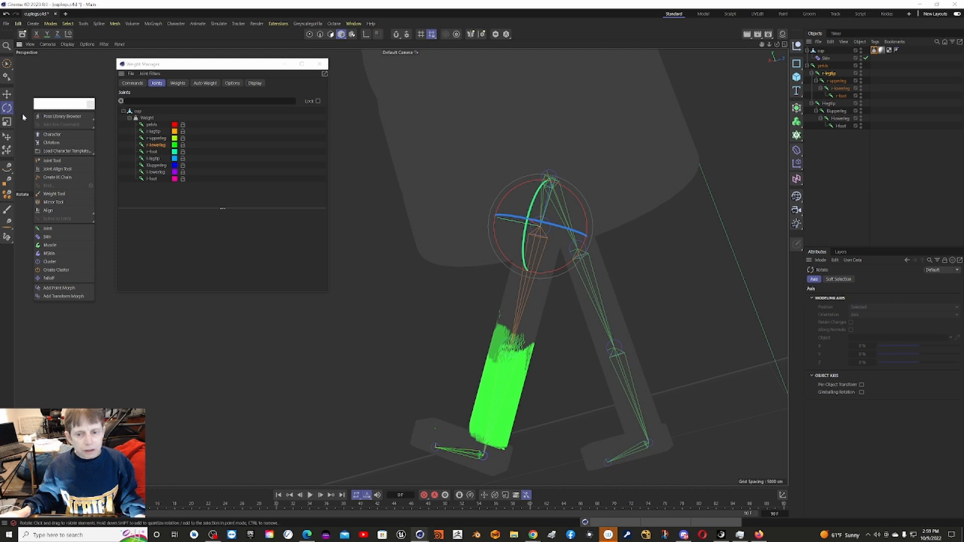
pyautogui.keyDown('alt'); pyautogui.moveTo(479, 210); pyautogui.dragTo(483, 200); pyautogui.keyUp('alt')
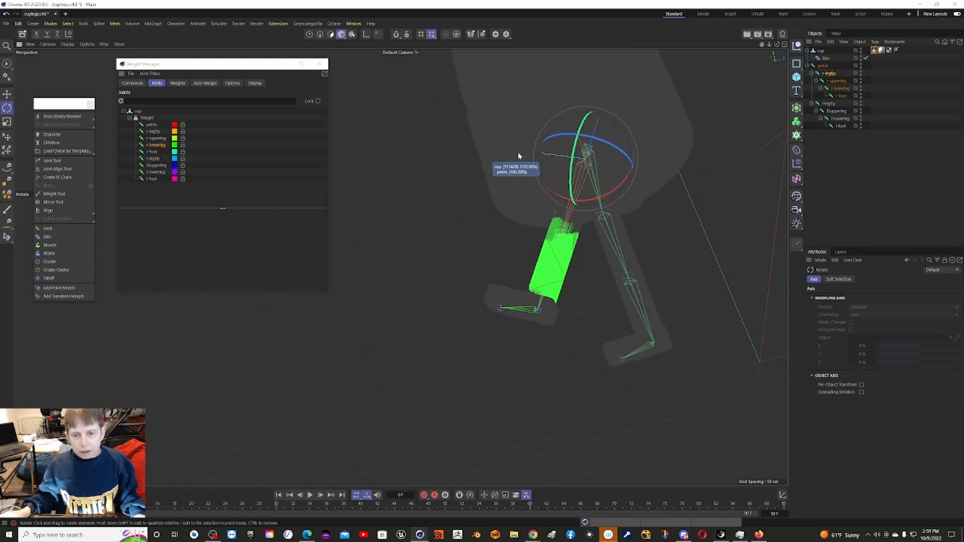
pyautogui.keyDown('alt'); pyautogui.moveTo(546, 141); pyautogui.dragTo(743, 129); pyautogui.keyUp('alt')
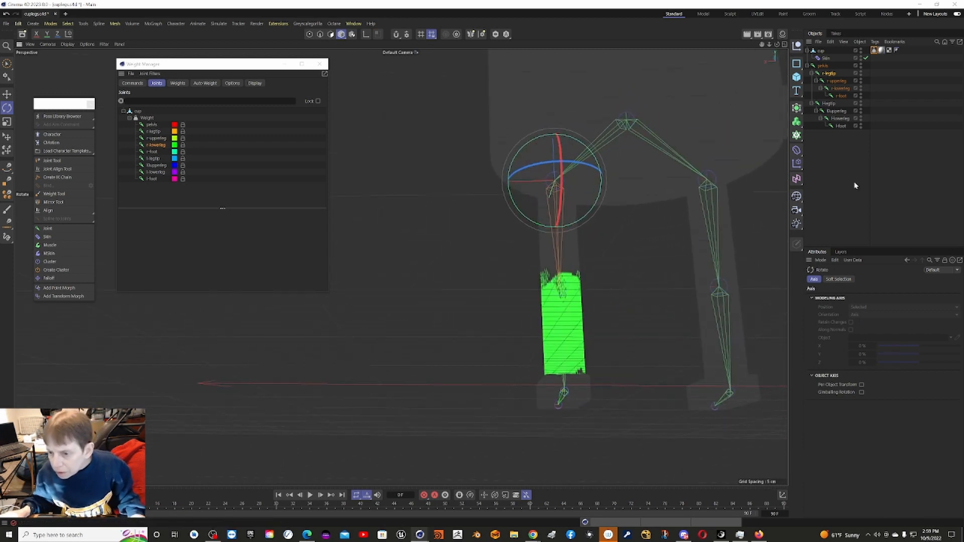
# Set the right hip joint's rotation to H 0°, P 90° and B 0°, and save the project
pyautogui.click(828, 75)
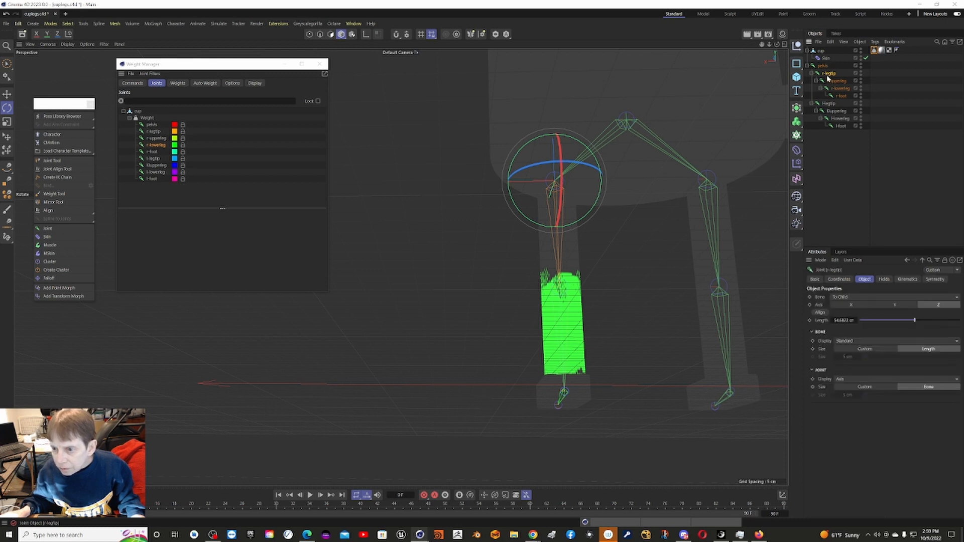
pyautogui.click(840, 280)
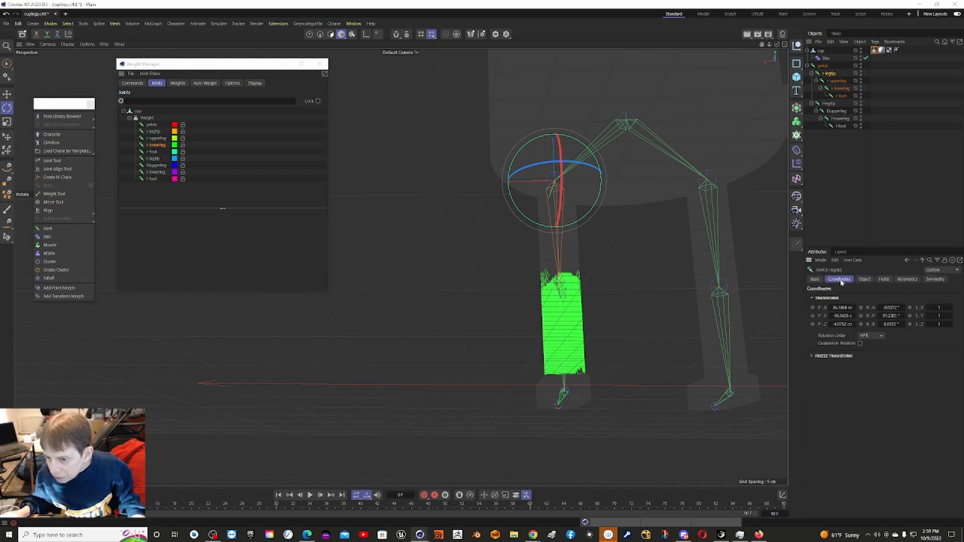
pyautogui.click(890, 316)
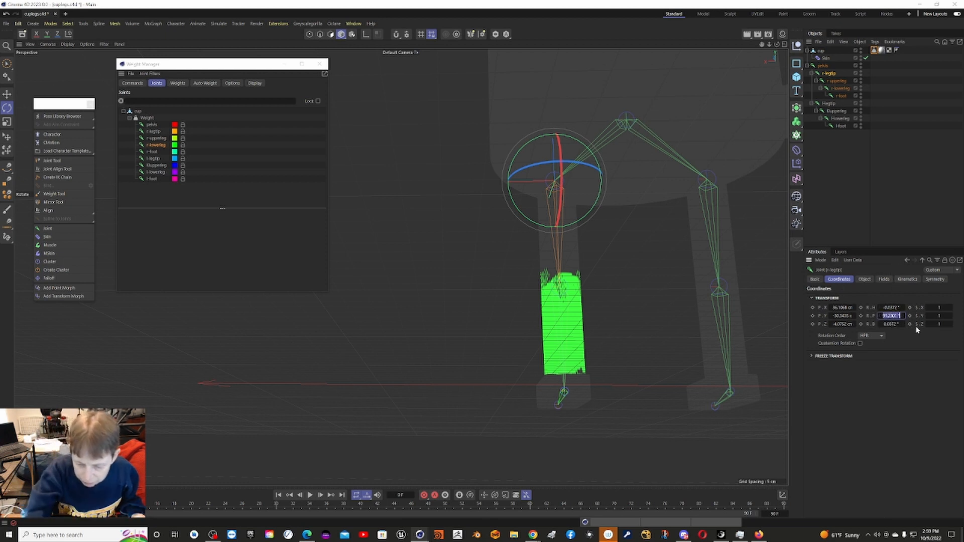
pyautogui.write('90')
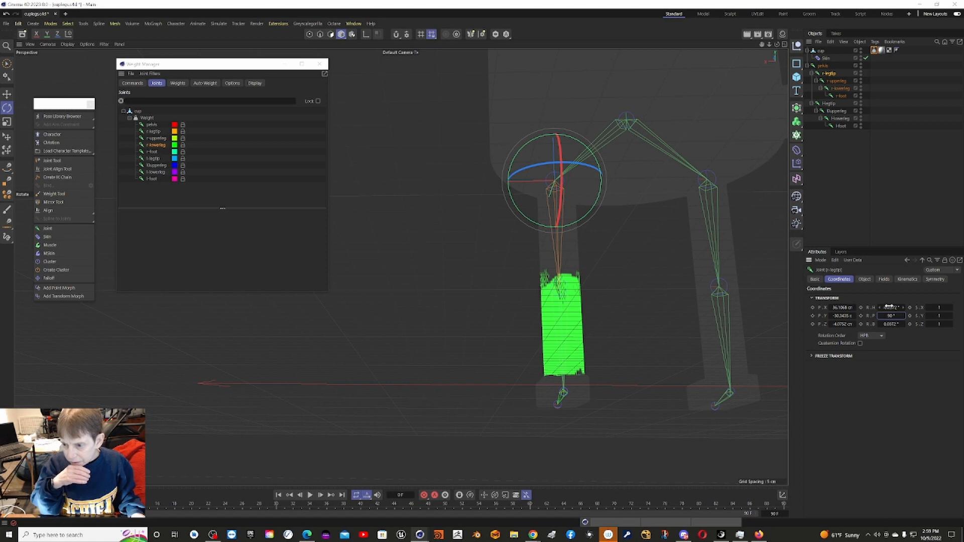
pyautogui.click(891, 308)
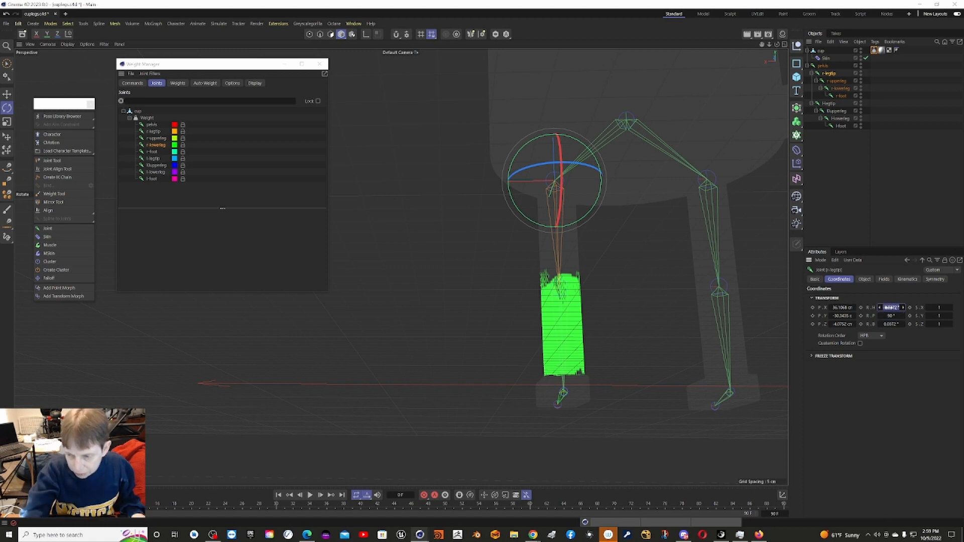
pyautogui.press('BackSpace')
pyautogui.write('0')
pyautogui.click(890, 325)
pyautogui.write('0')
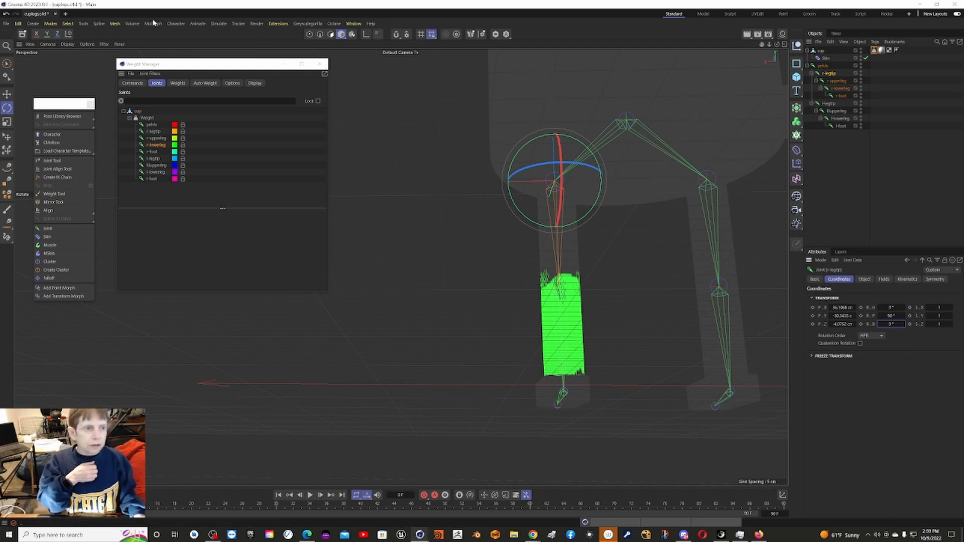
pyautogui.click(6, 23)
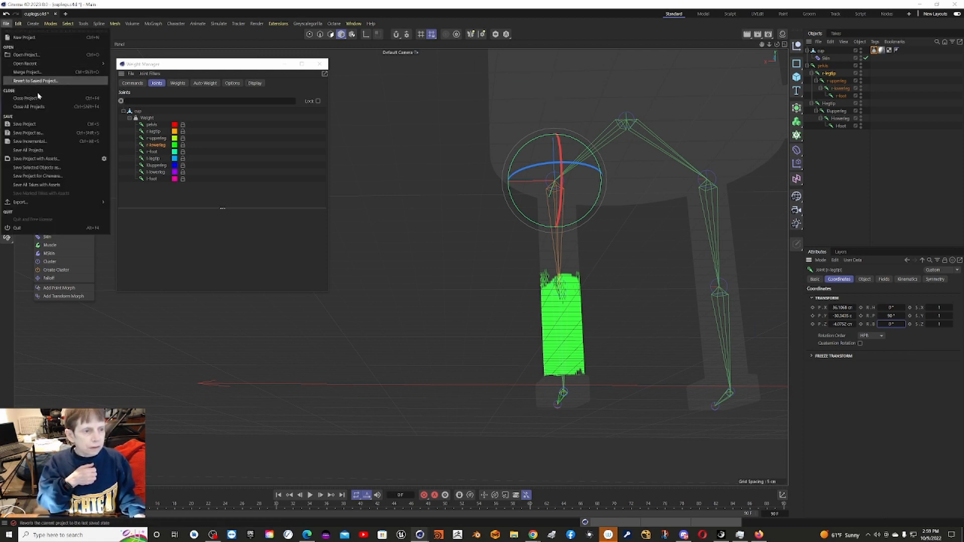
pyautogui.click(40, 124)
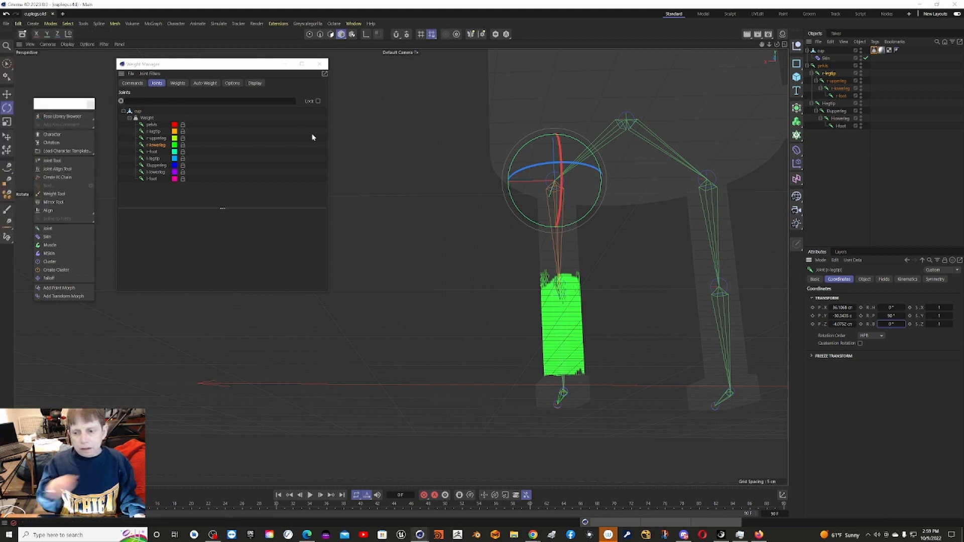
# Rotate the left hip joint to a pitch of about 40° so the left leg swings forward away from the right one
pyautogui.keyDown('alt'); pyautogui.moveTo(331, 131); pyautogui.dragTo(386, 93); pyautogui.keyUp('alt')
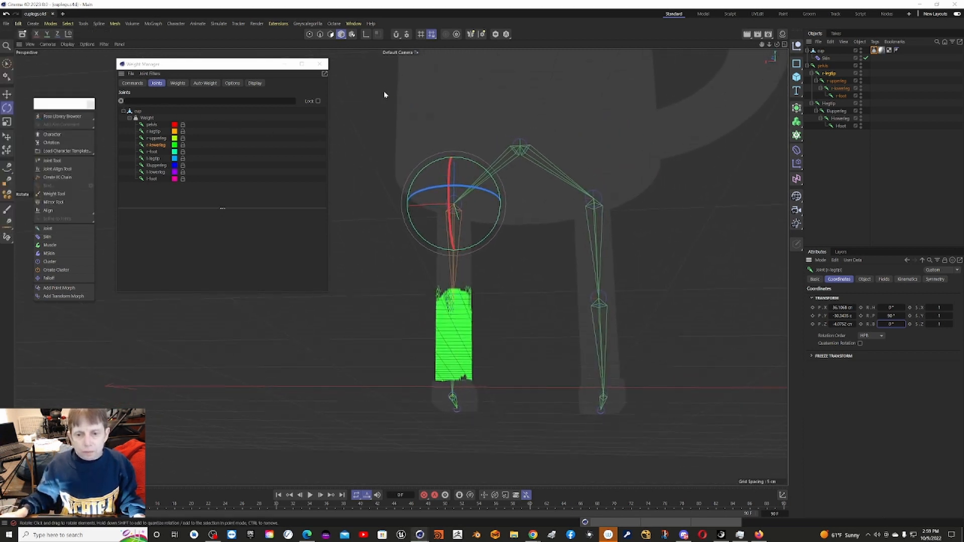
pyautogui.click(601, 201)
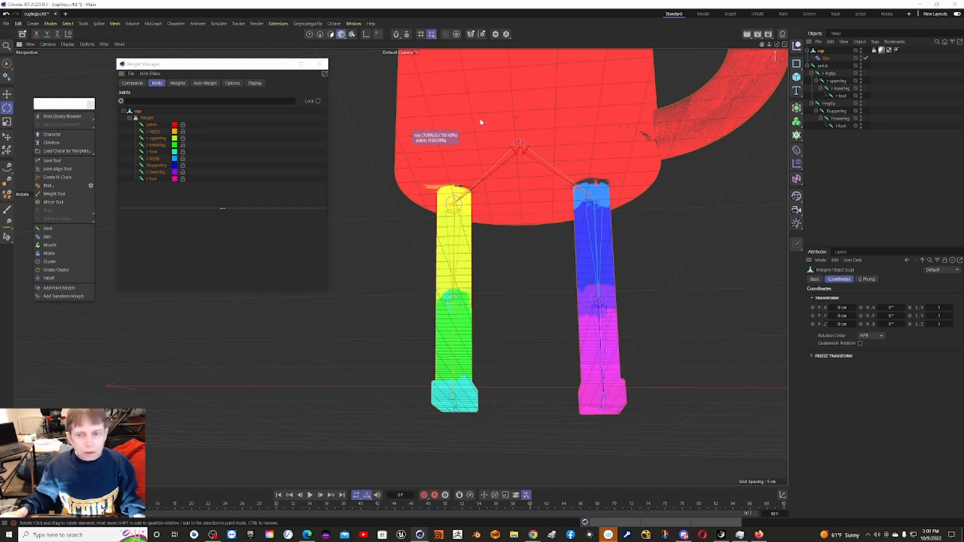
pyautogui.click(829, 104)
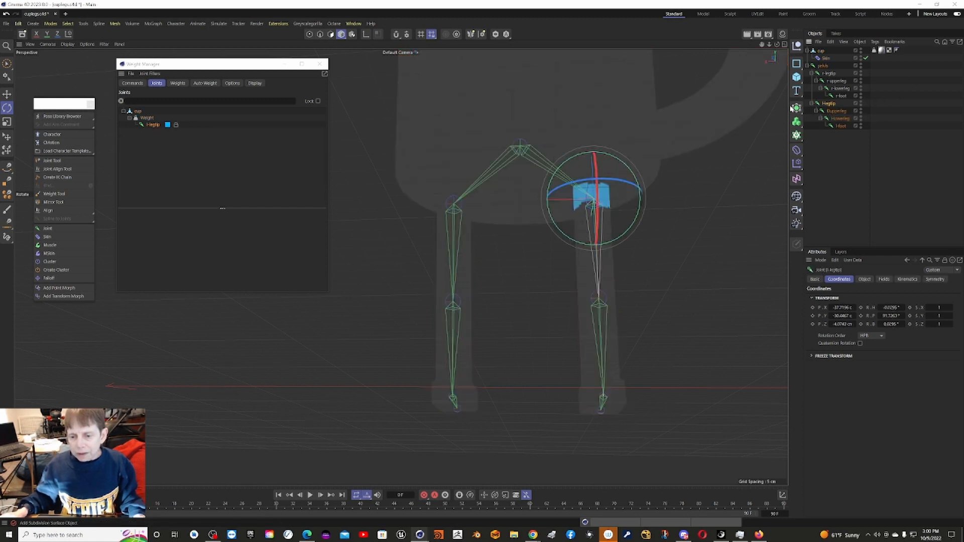
pyautogui.moveTo(718, 133)
pyautogui.keyDown('alt'); pyautogui.mouseDown()
pyautogui.moveTo(727, 113)
pyautogui.moveTo(791, 109)
pyautogui.moveTo(726, 138)
pyautogui.mouseUp(); pyautogui.keyUp('alt')
pyautogui.keyDown('alt'); pyautogui.moveTo(588, 163); pyautogui.dragTo(546, 194); pyautogui.keyUp('alt')
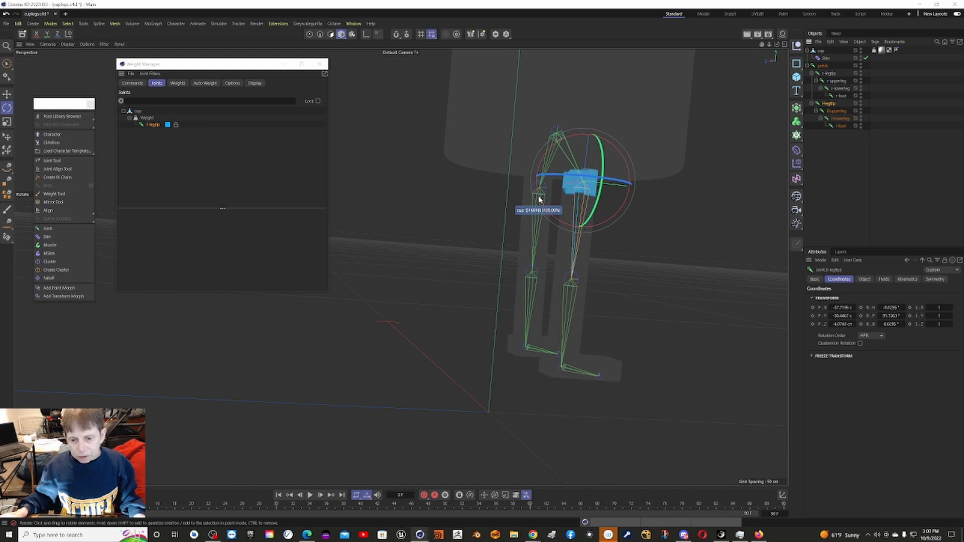
pyautogui.keyDown('alt'); pyautogui.moveTo(540, 201); pyautogui.dragTo(630, 331); pyautogui.keyUp('alt')
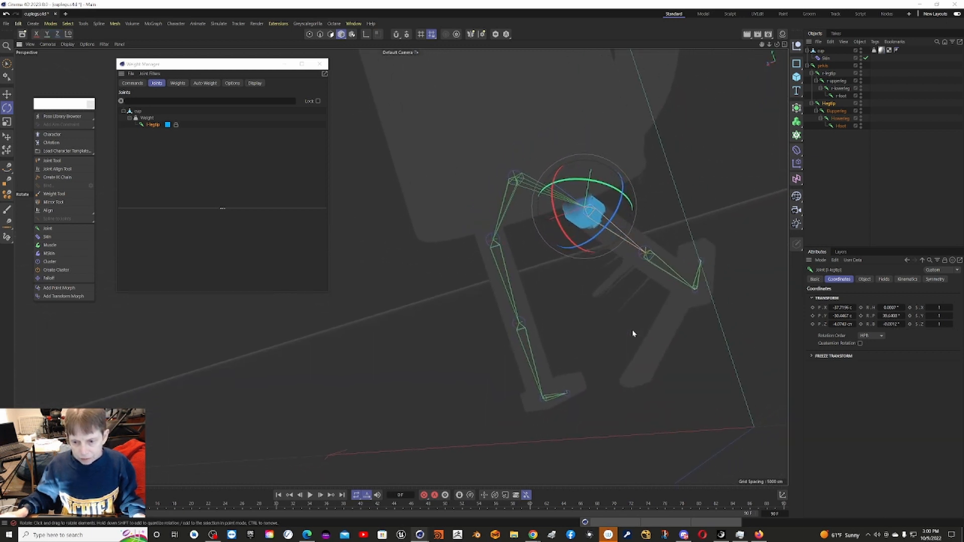
pyautogui.keyDown('alt'); pyautogui.moveTo(590, 265); pyautogui.dragTo(590, 262); pyautogui.keyUp('alt')
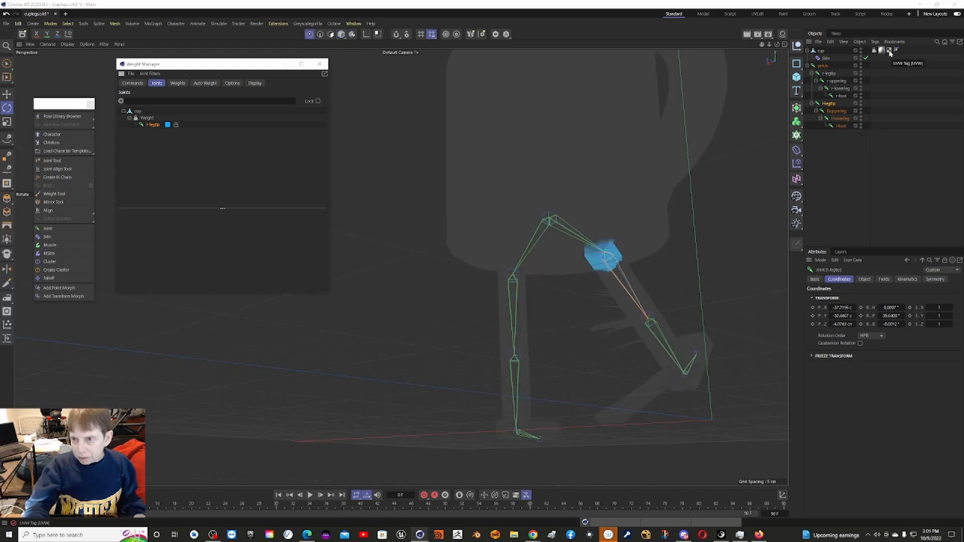
# With the cup's weight tag selected, paint the left upper leg joint's weight onto the stray points trailing behind the left thigh
pyautogui.click(875, 50)
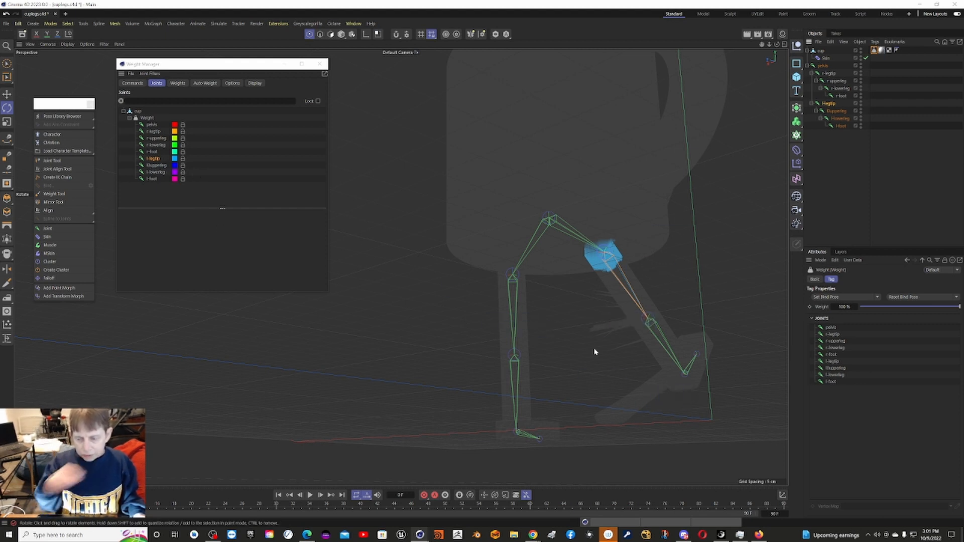
pyautogui.keyDown('alt'); pyautogui.moveTo(594, 352); pyautogui.dragTo(610, 252); pyautogui.keyUp('alt')
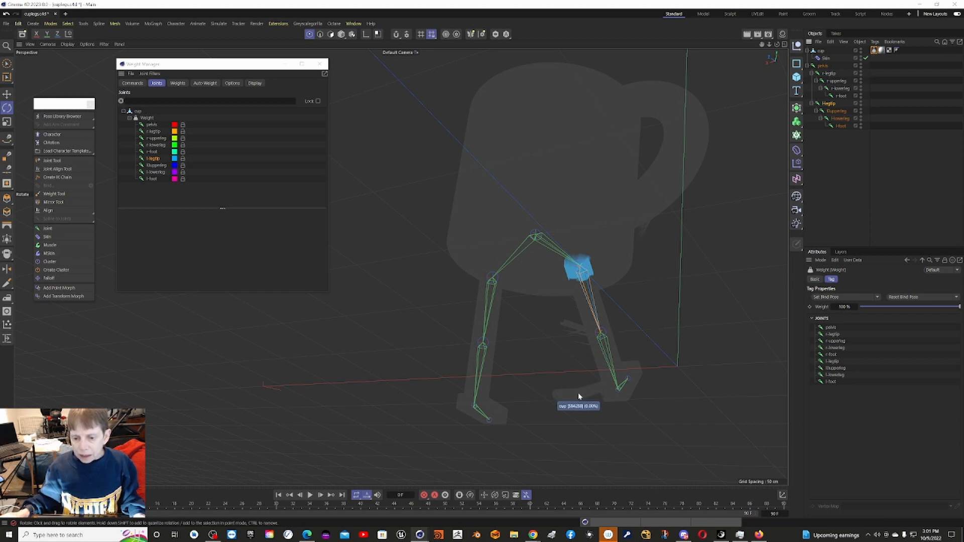
pyautogui.keyDown('alt'); pyautogui.moveTo(577, 400); pyautogui.dragTo(579, 383); pyautogui.keyUp('alt')
pyautogui.keyDown('alt'); pyautogui.moveTo(640, 373); pyautogui.dragTo(635, 295); pyautogui.keyUp('alt')
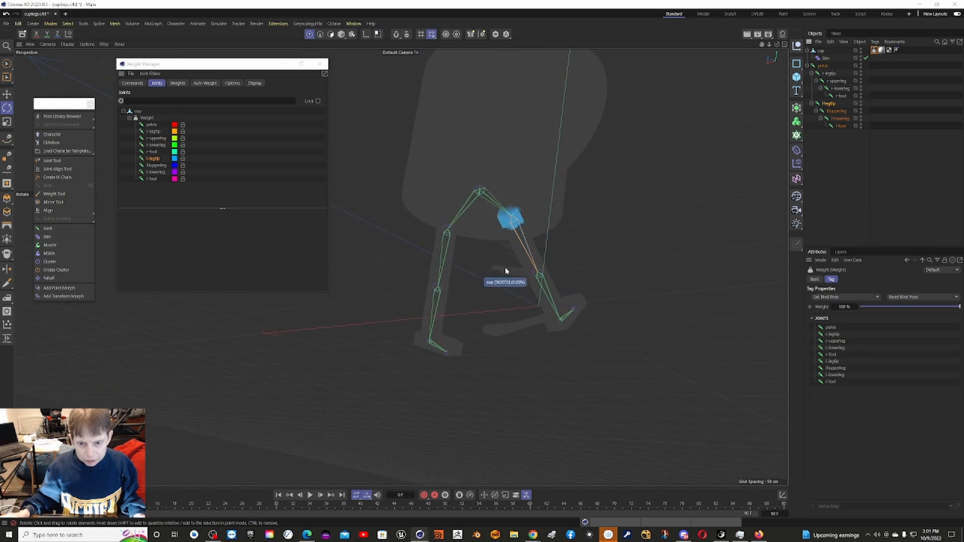
pyautogui.click(163, 166)
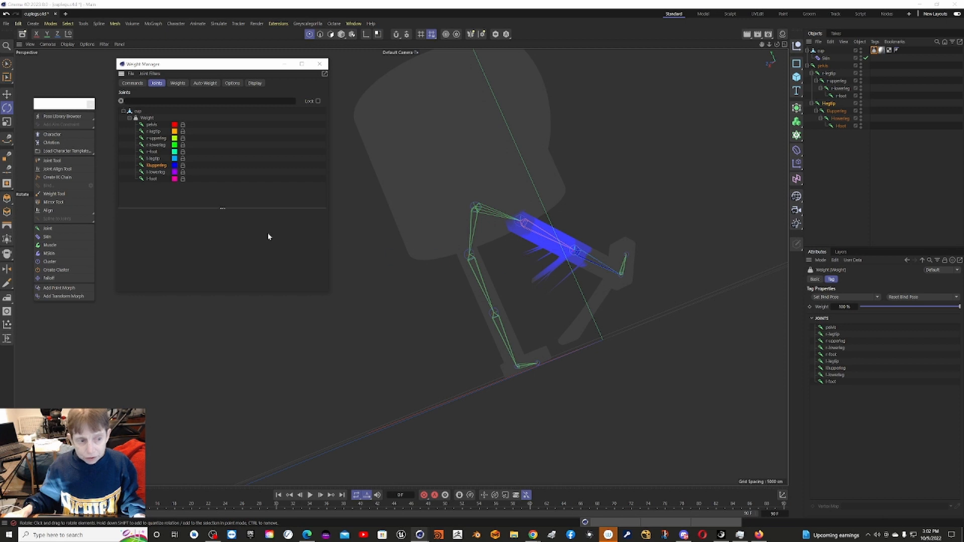
pyautogui.click(60, 194)
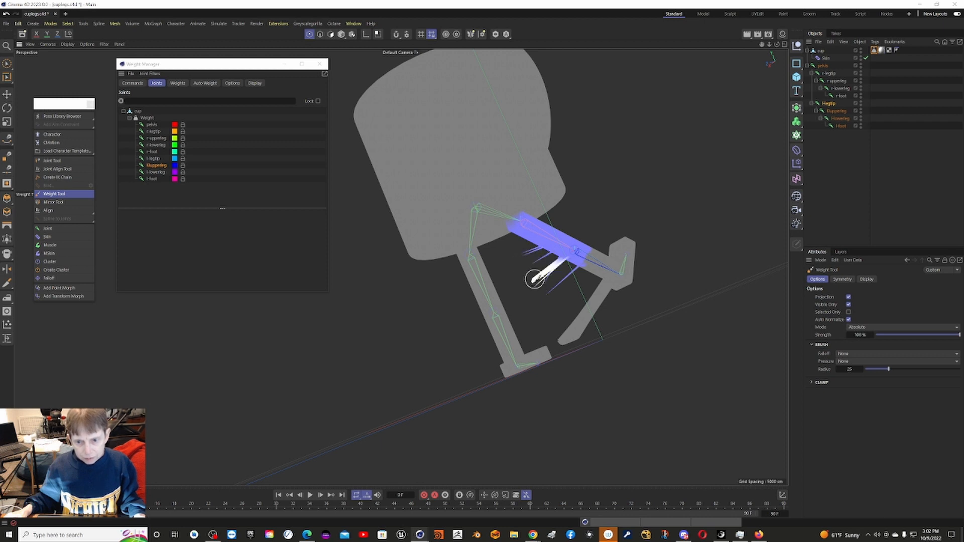
pyautogui.moveTo(523, 257)
pyautogui.keyDown('alt'); pyautogui.mouseDown()
pyautogui.moveTo(542, 303)
pyautogui.moveTo(523, 281)
pyautogui.moveTo(532, 275)
pyautogui.moveTo(532, 297)
pyautogui.moveTo(530, 260)
pyautogui.mouseUp(); pyautogui.keyUp('alt')
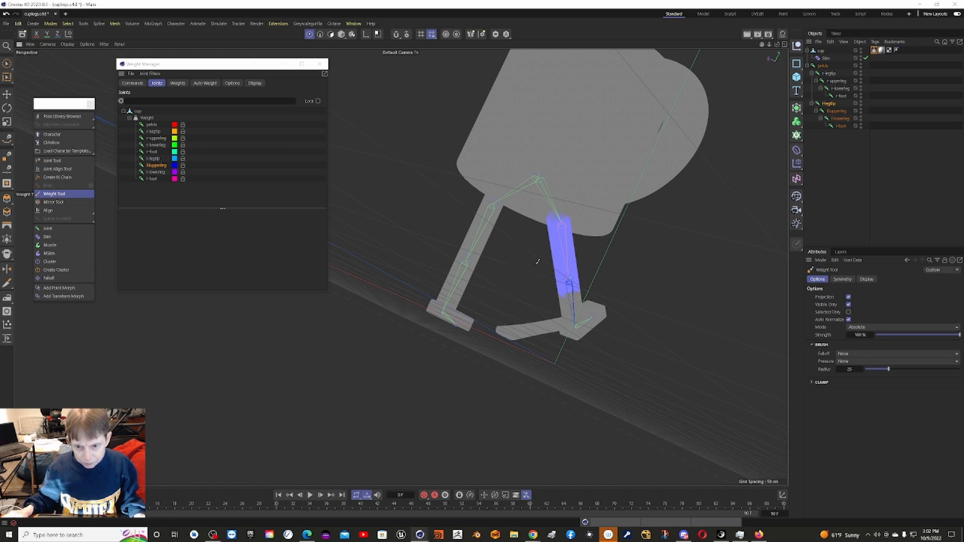
pyautogui.keyDown('alt'); pyautogui.moveTo(537, 261); pyautogui.dragTo(490, 219); pyautogui.keyUp('alt')
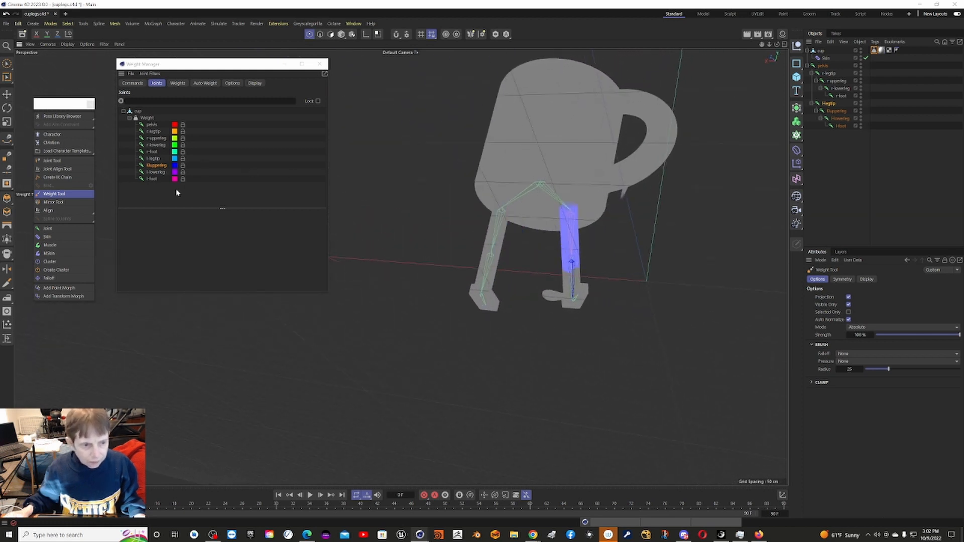
# Paint the l-foot joint's weight onto the stretched points trailing from the left foot, and undo the stroke that catches the right foot
pyautogui.click(153, 179)
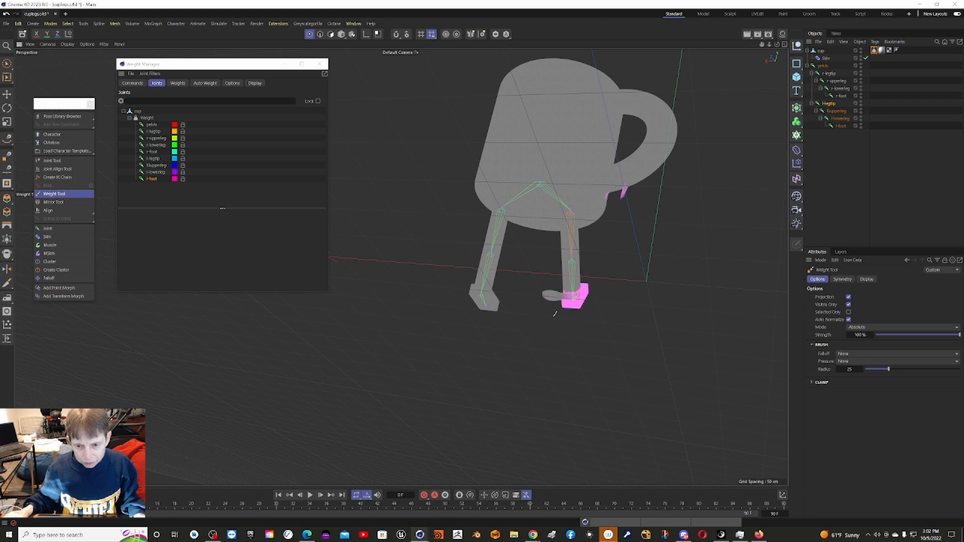
pyautogui.moveTo(543, 298)
pyautogui.keyDown('alt'); pyautogui.mouseDown()
pyautogui.moveTo(613, 295)
pyautogui.moveTo(570, 301)
pyautogui.moveTo(563, 316)
pyautogui.mouseUp(); pyautogui.keyUp('alt')
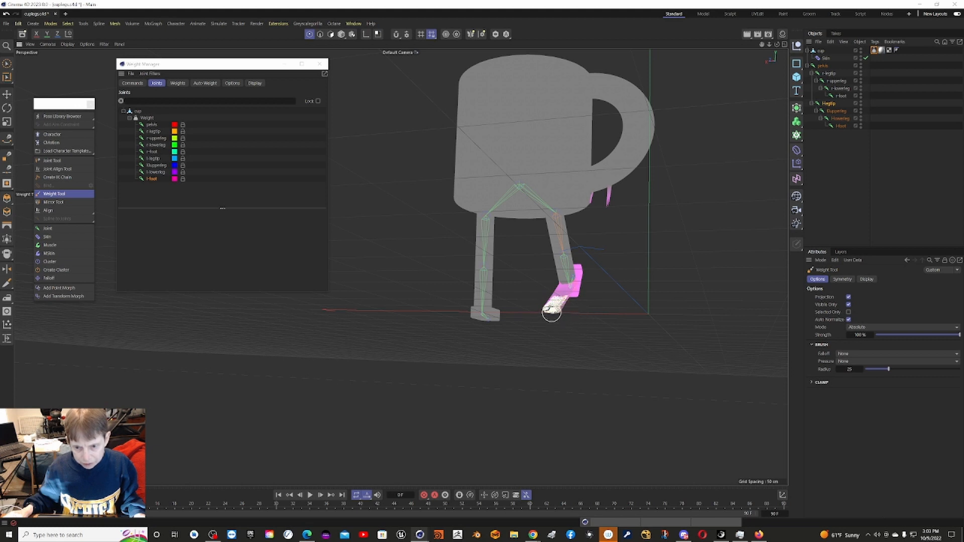
pyautogui.keyDown('alt'); pyautogui.moveTo(552, 312); pyautogui.dragTo(524, 320); pyautogui.keyUp('alt')
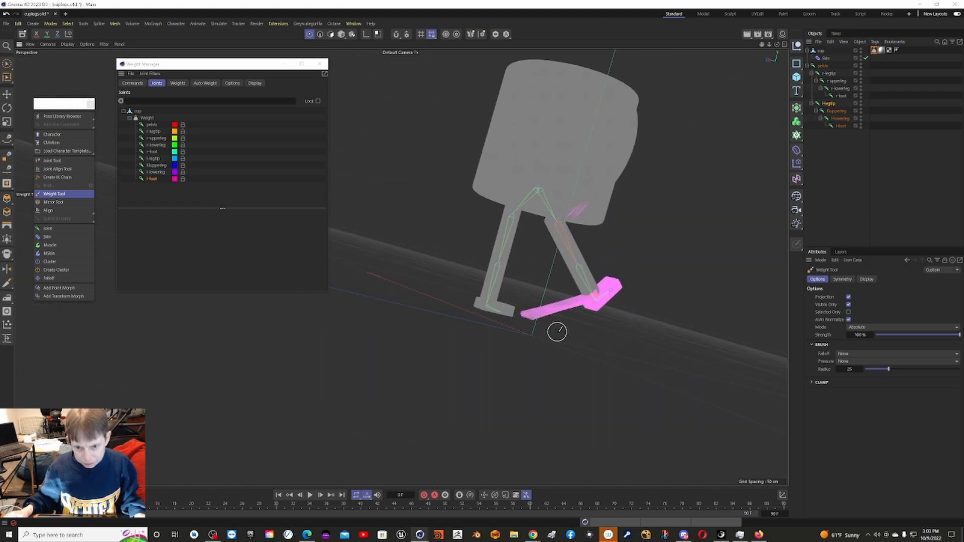
pyautogui.moveTo(524, 313)
pyautogui.keyDown('alt'); pyautogui.mouseDown()
pyautogui.moveTo(544, 327)
pyautogui.moveTo(529, 315)
pyautogui.moveTo(549, 323)
pyautogui.moveTo(543, 312)
pyautogui.mouseUp(); pyautogui.keyUp('alt')
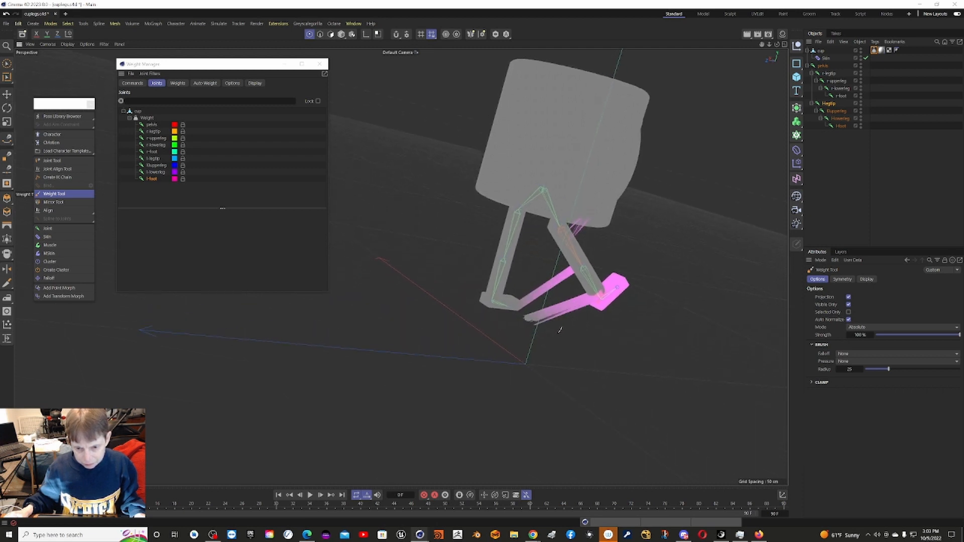
pyautogui.hotkey('ctrl', 'z')
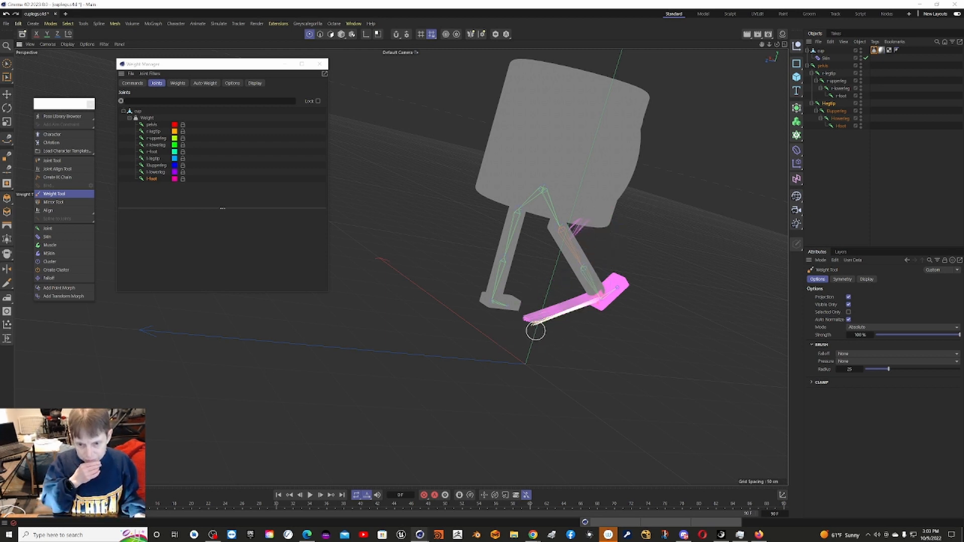
# Paint the l-foot joint's weight onto the remaining stretched points trailing from the left foot
pyautogui.keyDown('alt'); pyautogui.moveTo(534, 327); pyautogui.dragTo(560, 340); pyautogui.keyUp('alt')
pyautogui.scroll(3, 562, 337)
pyautogui.scroll(8, 561, 337)
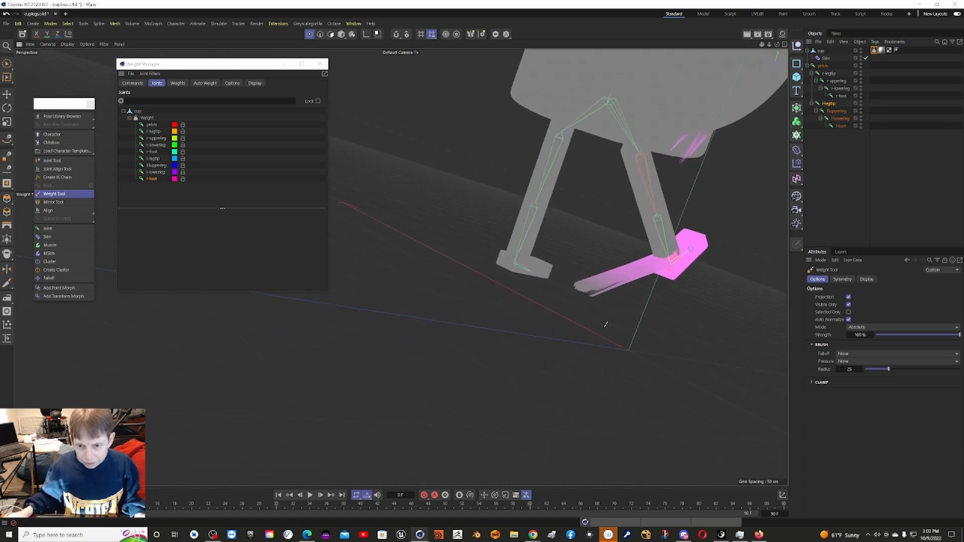
pyautogui.moveTo(625, 324)
pyautogui.keyDown('alt'); pyautogui.mouseDown()
pyautogui.moveTo(591, 317)
pyautogui.moveTo(657, 347)
pyautogui.moveTo(604, 318)
pyautogui.moveTo(628, 338)
pyautogui.moveTo(598, 330)
pyautogui.moveTo(658, 351)
pyautogui.moveTo(769, 275)
pyautogui.mouseUp(); pyautogui.keyUp('alt')
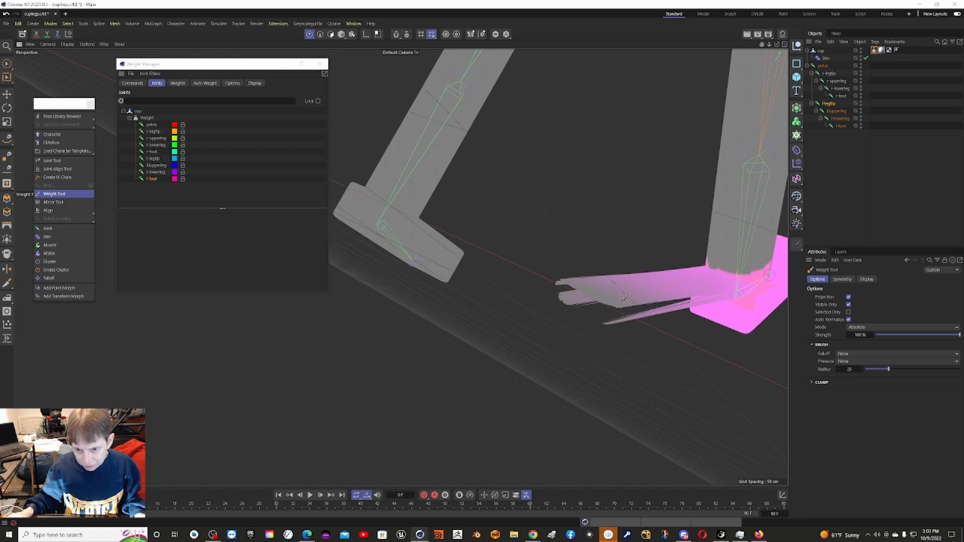
pyautogui.moveTo(625, 297); pyautogui.dragTo(569, 283)
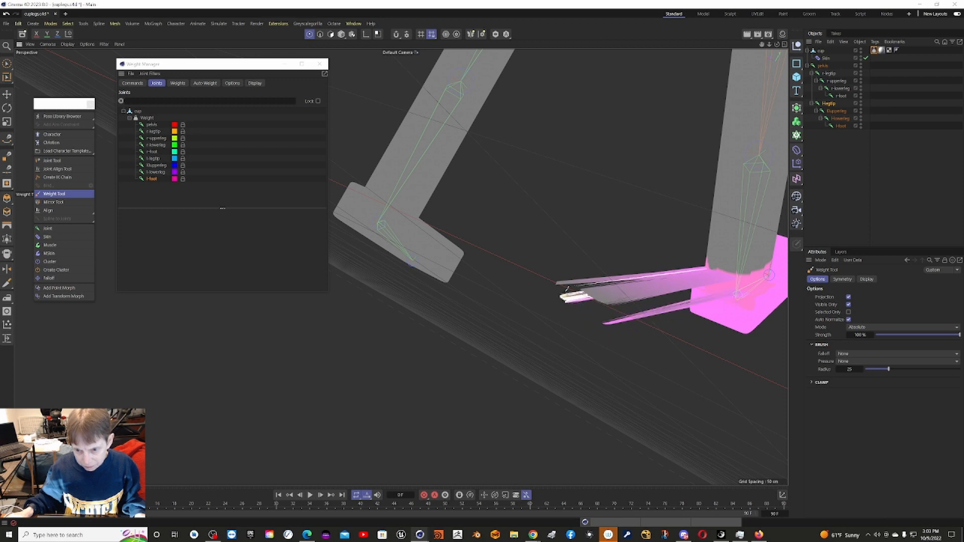
pyautogui.moveTo(568, 285)
pyautogui.mouseDown()
pyautogui.moveTo(629, 323)
pyautogui.moveTo(611, 330)
pyautogui.moveTo(568, 282)
pyautogui.moveTo(610, 325)
pyautogui.moveTo(562, 291)
pyautogui.moveTo(610, 334)
pyautogui.moveTo(588, 300)
pyautogui.moveTo(620, 340)
pyautogui.moveTo(657, 333)
pyautogui.mouseUp()
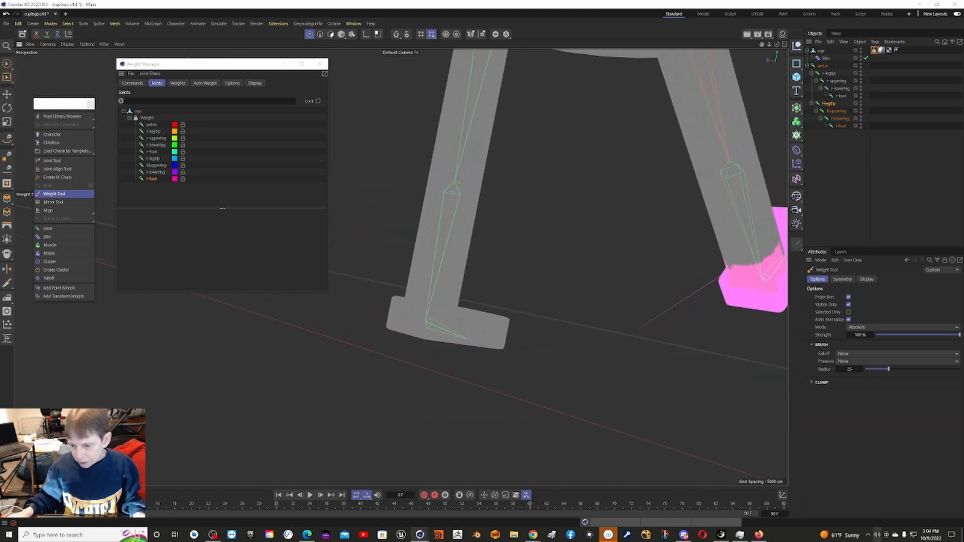
pyautogui.click(869, 535)
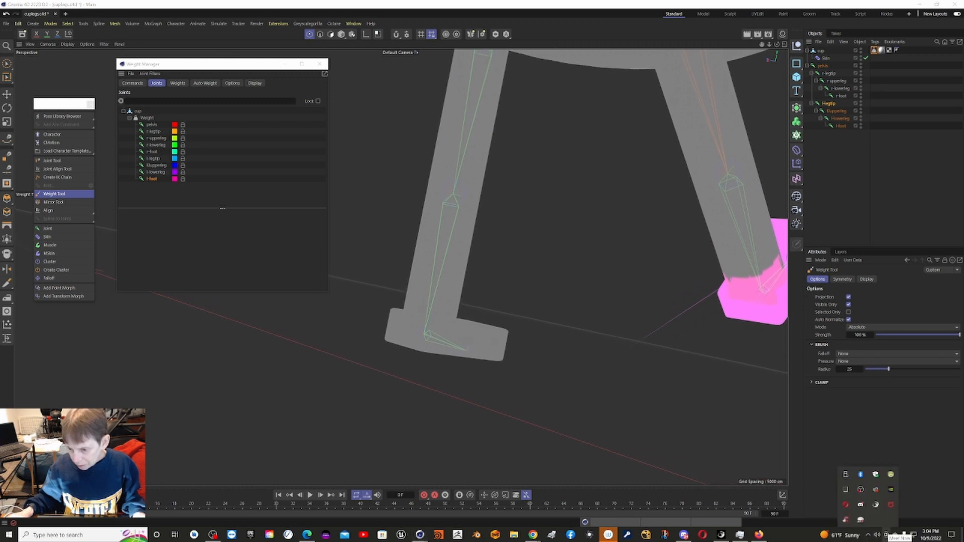
pyautogui.click(869, 535)
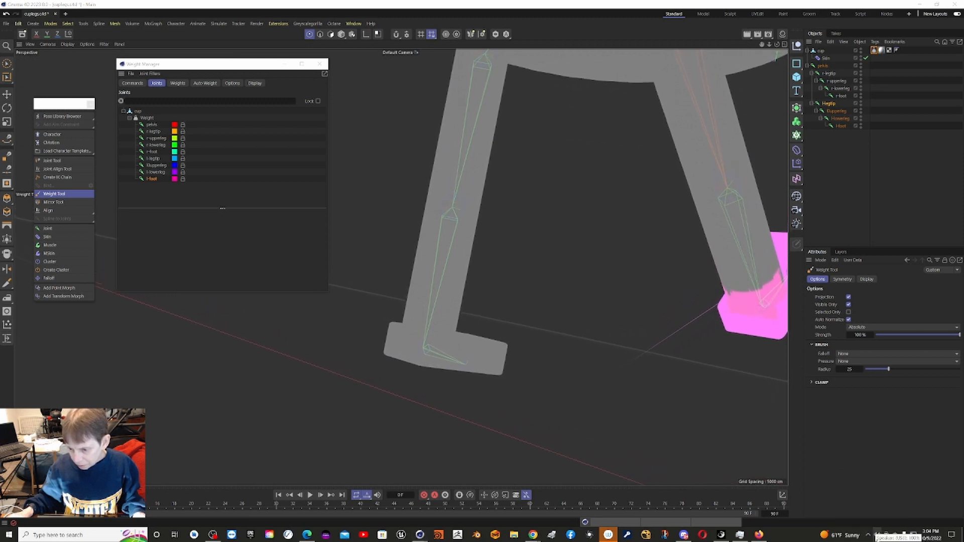
pyautogui.click(878, 536)
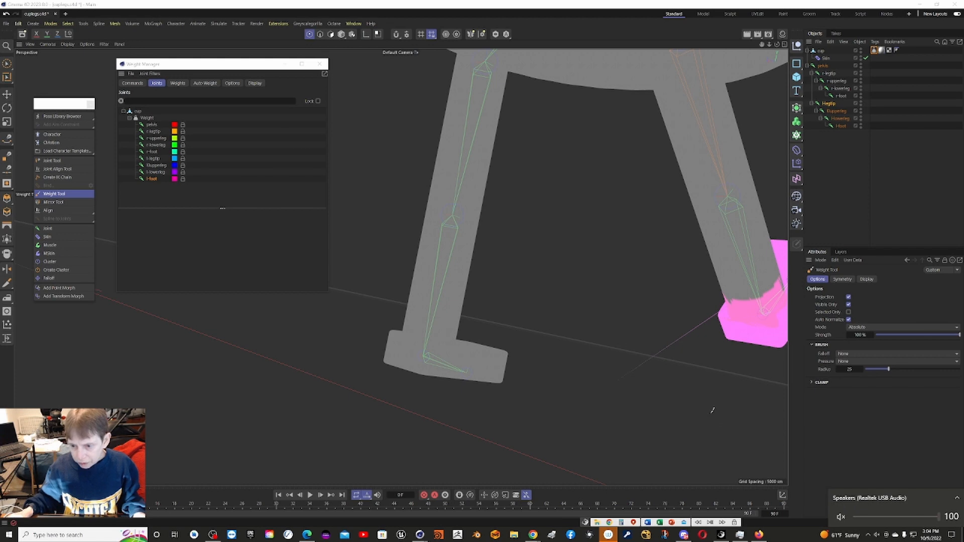
pyautogui.click(676, 380)
# Paint the pelvis joint's weight over the stray points on the cup body and its handle
pyautogui.keyDown('alt'); pyautogui.moveTo(678, 383); pyautogui.dragTo(648, 352); pyautogui.keyUp('alt')
pyautogui.keyDown('alt'); pyautogui.moveTo(538, 184); pyautogui.dragTo(506, 163); pyautogui.keyUp('alt')
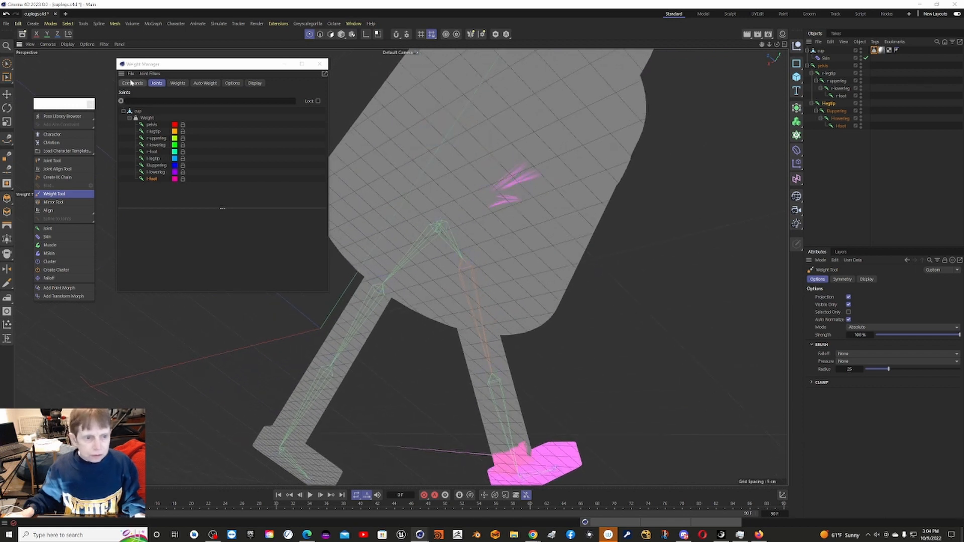
pyautogui.click(152, 125)
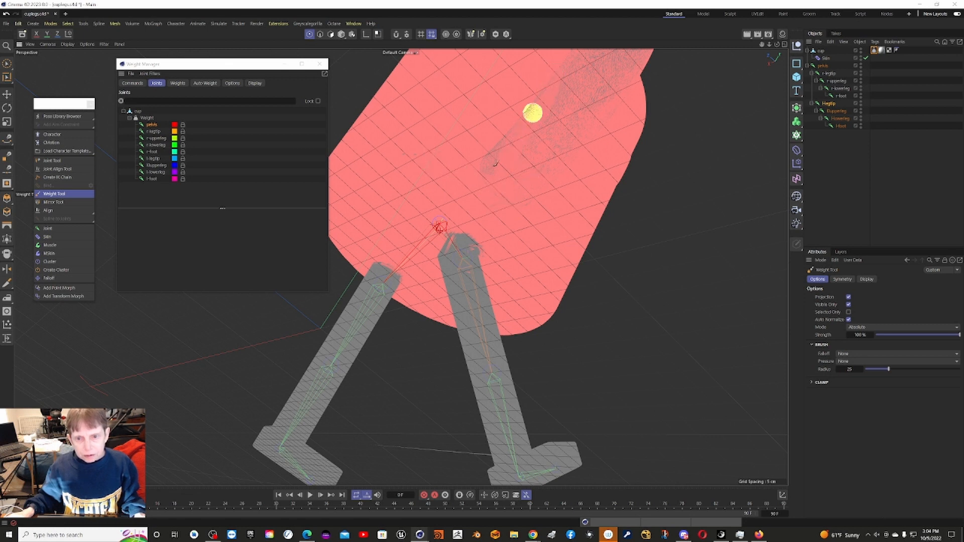
pyautogui.keyDown('alt'); pyautogui.moveTo(544, 107); pyautogui.dragTo(585, 394); pyautogui.keyUp('alt')
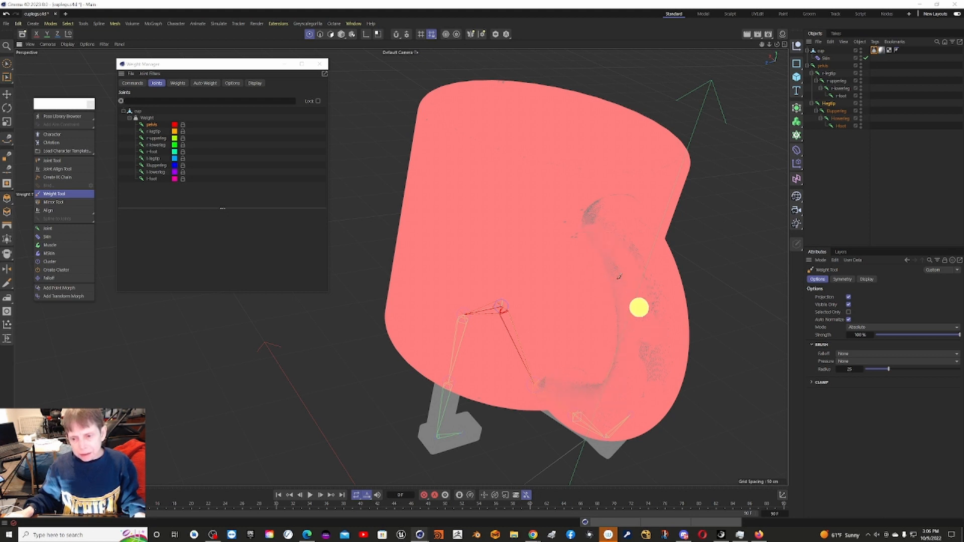
pyautogui.keyDown('alt'); pyautogui.moveTo(578, 224); pyautogui.dragTo(581, 229); pyautogui.keyUp('alt')
pyautogui.keyDown('alt'); pyautogui.moveTo(516, 265); pyautogui.dragTo(517, 444); pyautogui.keyUp('alt')
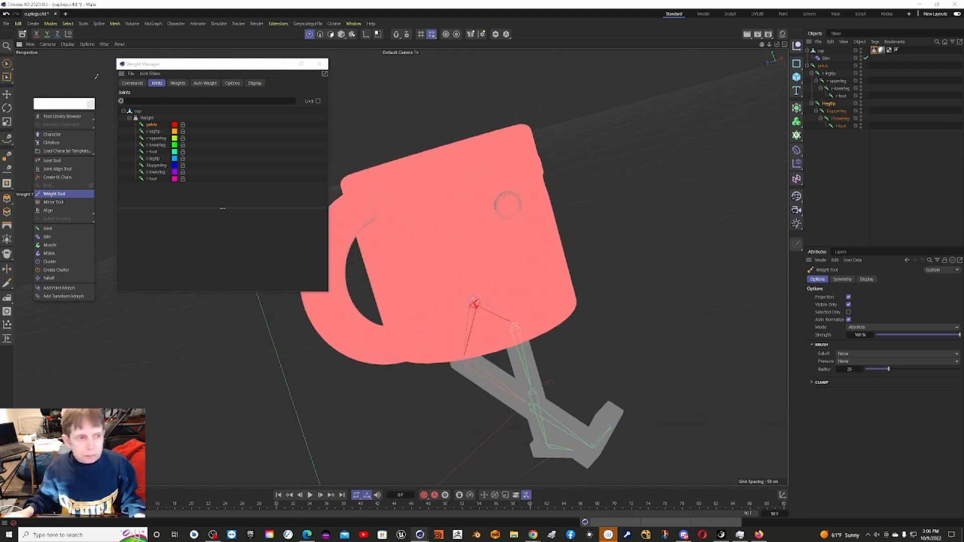
# Set the left hip joint's rotation to H 0°, P 90° and B 0° in model mode
pyautogui.click(7, 108)
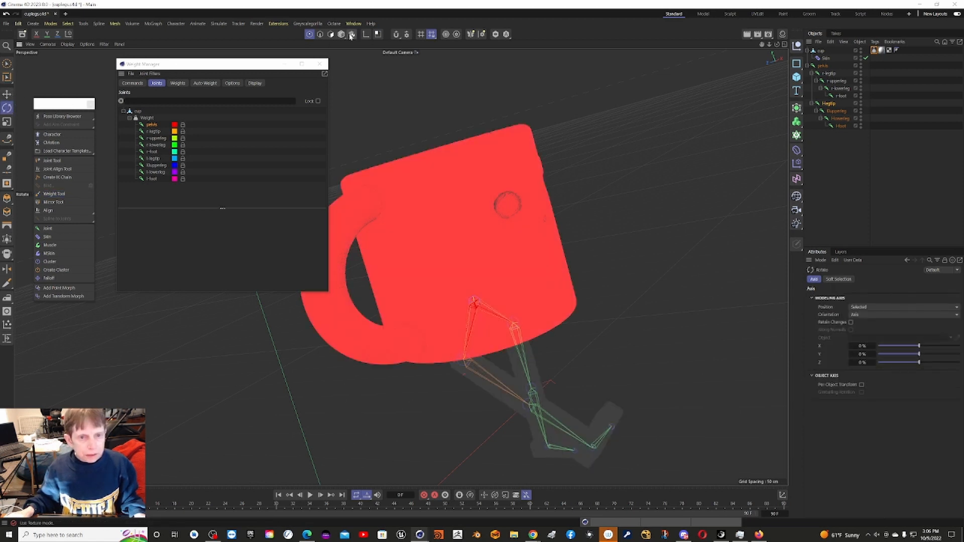
pyautogui.click(341, 34)
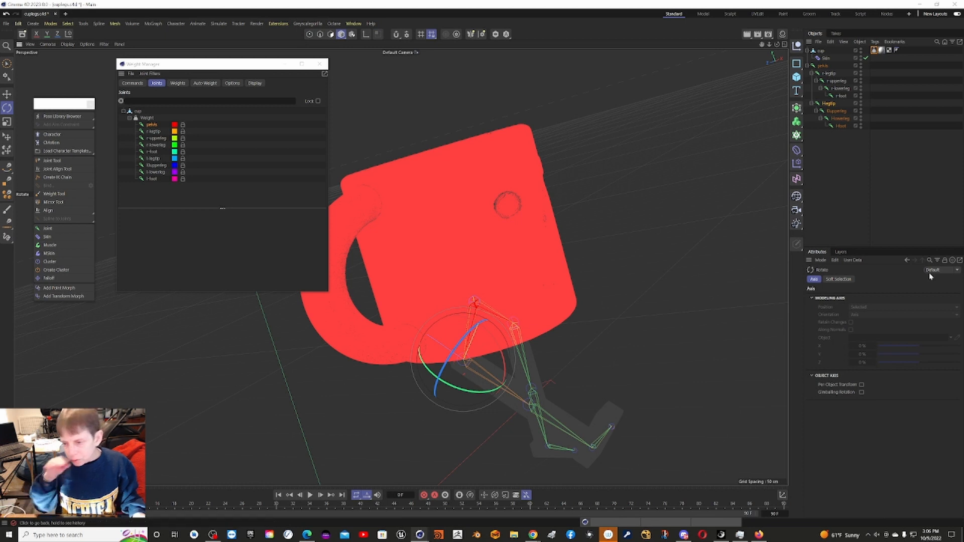
pyautogui.click(827, 103)
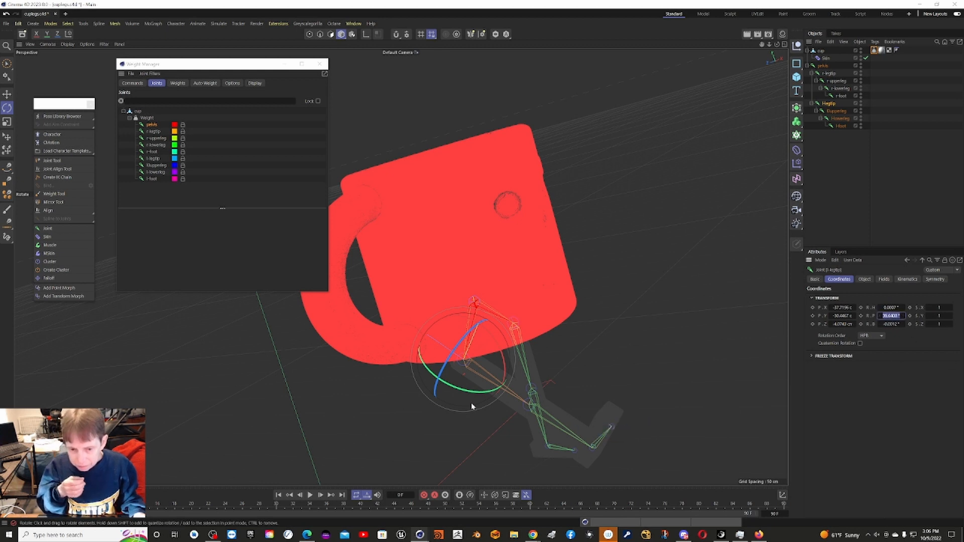
pyautogui.moveTo(441, 405)
pyautogui.keyDown('alt'); pyautogui.mouseDown()
pyautogui.moveTo(407, 369)
pyautogui.moveTo(382, 376)
pyautogui.moveTo(449, 383)
pyautogui.moveTo(482, 414)
pyautogui.moveTo(443, 399)
pyautogui.mouseUp(); pyautogui.keyUp('alt')
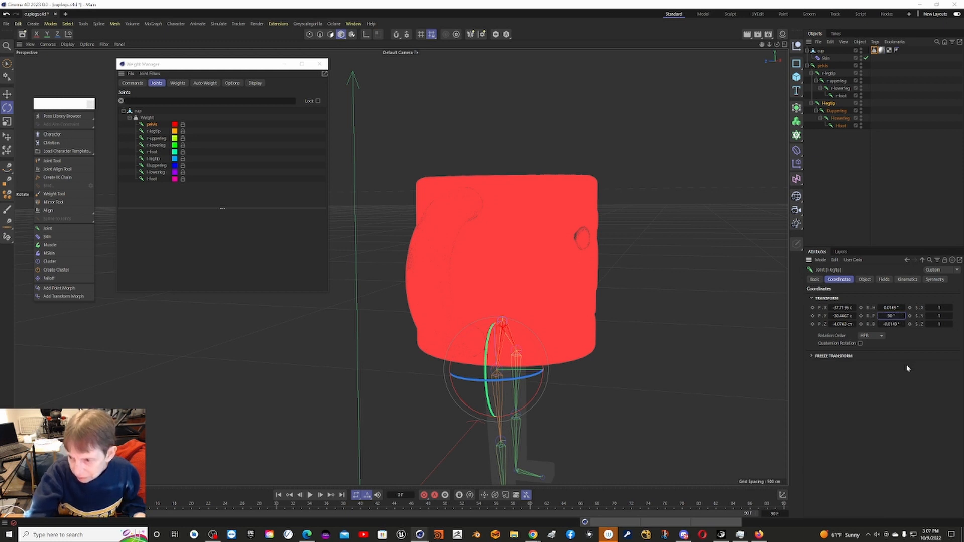
pyautogui.press('Return')
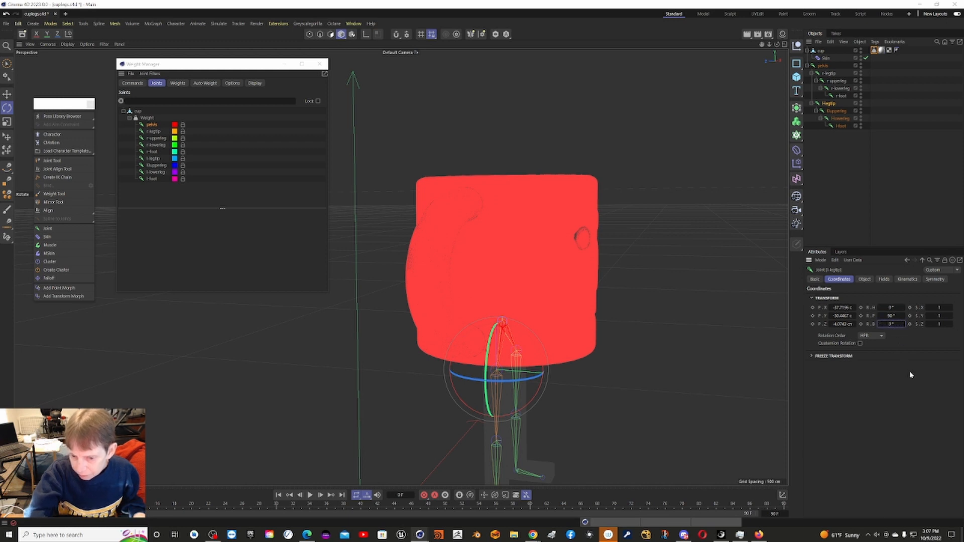
pyautogui.hotkey('ctrl', 'shift', 'z')
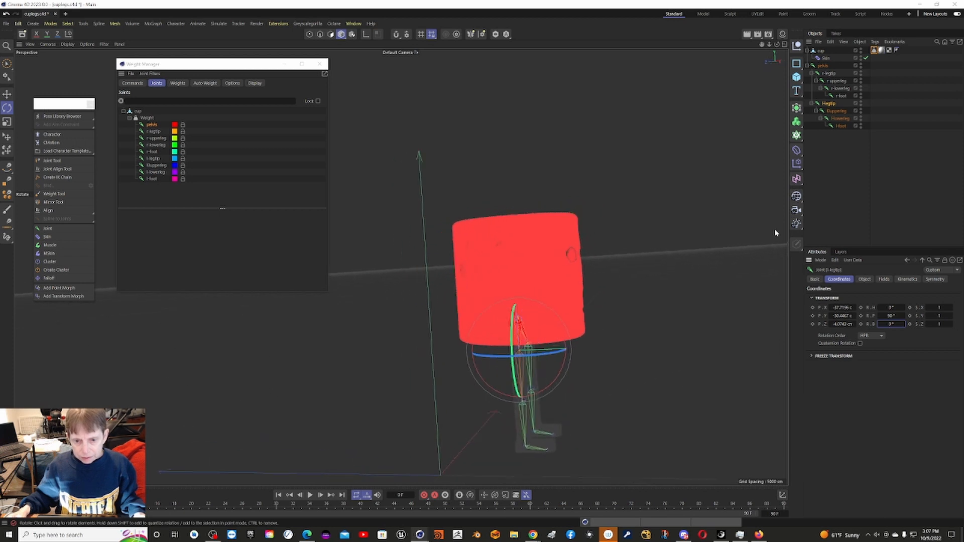
# Examine the cup, both straightened legs and the feet from several sides for remaining stray points
pyautogui.keyDown('alt'); pyautogui.moveTo(775, 224); pyautogui.dragTo(491, 327); pyautogui.keyUp('alt')
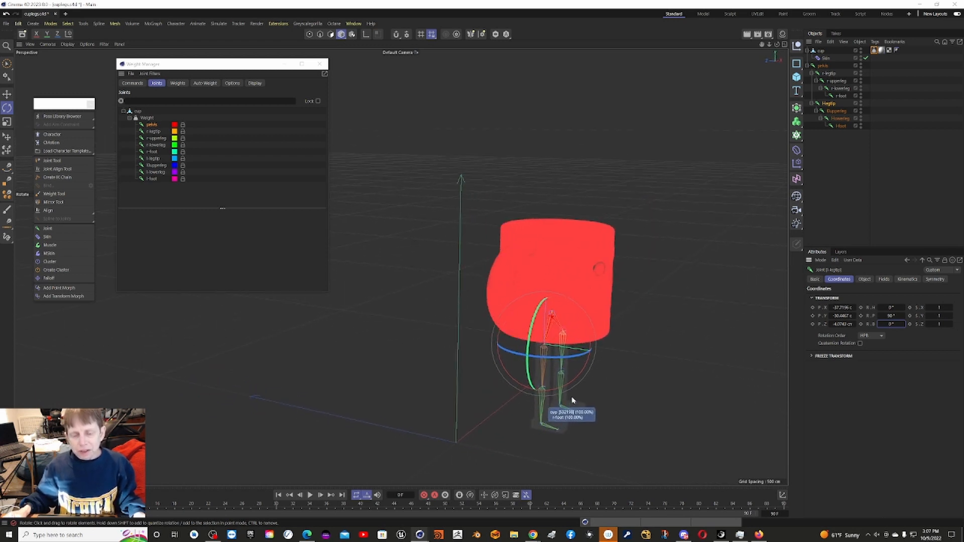
pyautogui.keyDown('alt'); pyautogui.moveTo(501, 368); pyautogui.dragTo(498, 333); pyautogui.keyUp('alt')
pyautogui.keyDown('alt'); pyautogui.moveTo(578, 339); pyautogui.dragTo(593, 326); pyautogui.keyUp('alt')
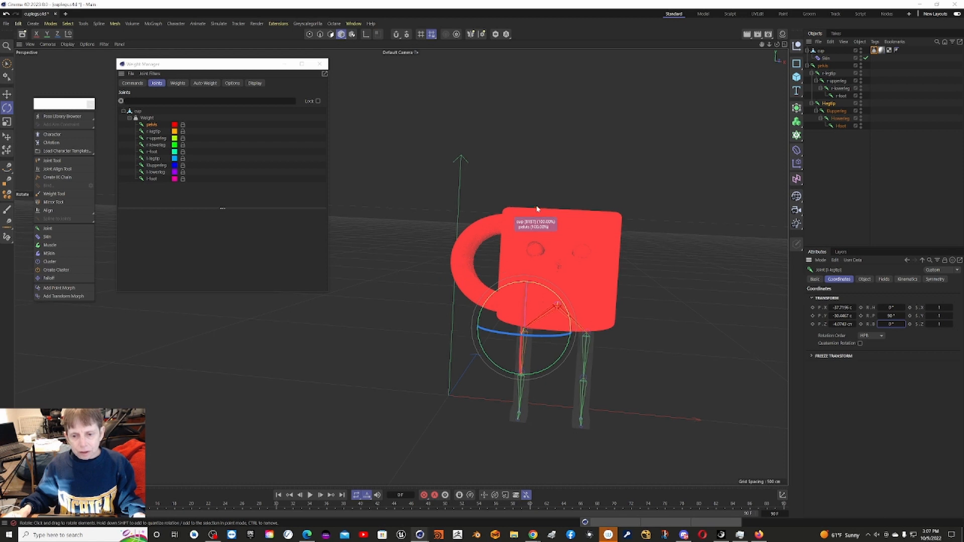
pyautogui.keyDown('alt'); pyautogui.moveTo(545, 197); pyautogui.dragTo(548, 196); pyautogui.keyUp('alt')
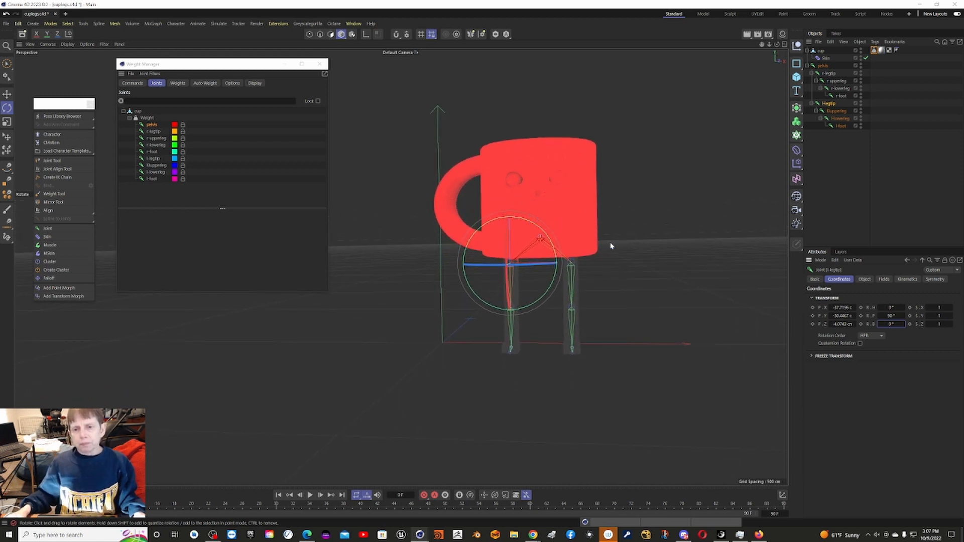
pyautogui.keyDown('alt'); pyautogui.moveTo(545, 199); pyautogui.dragTo(603, 216); pyautogui.keyUp('alt')
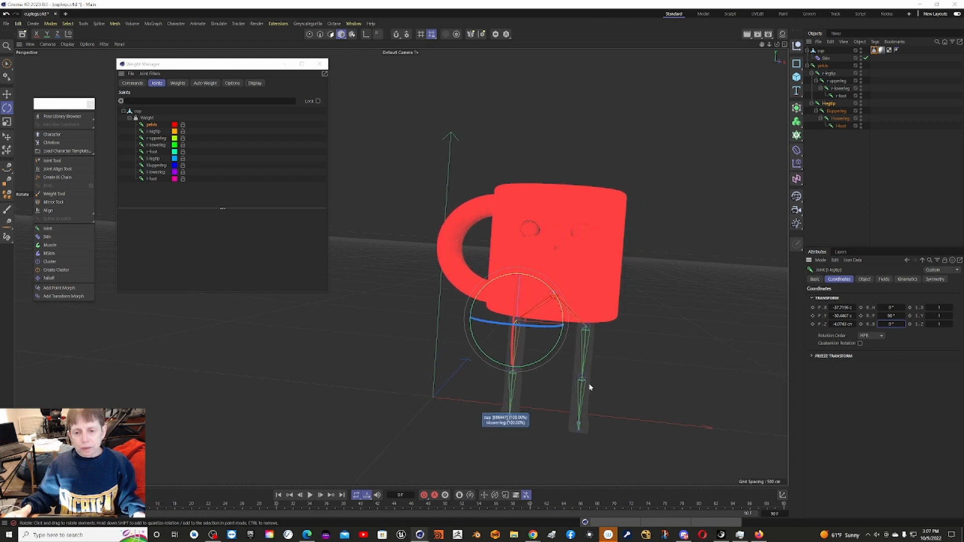
pyautogui.keyDown('alt'); pyautogui.moveTo(535, 183); pyautogui.dragTo(543, 185); pyautogui.keyUp('alt')
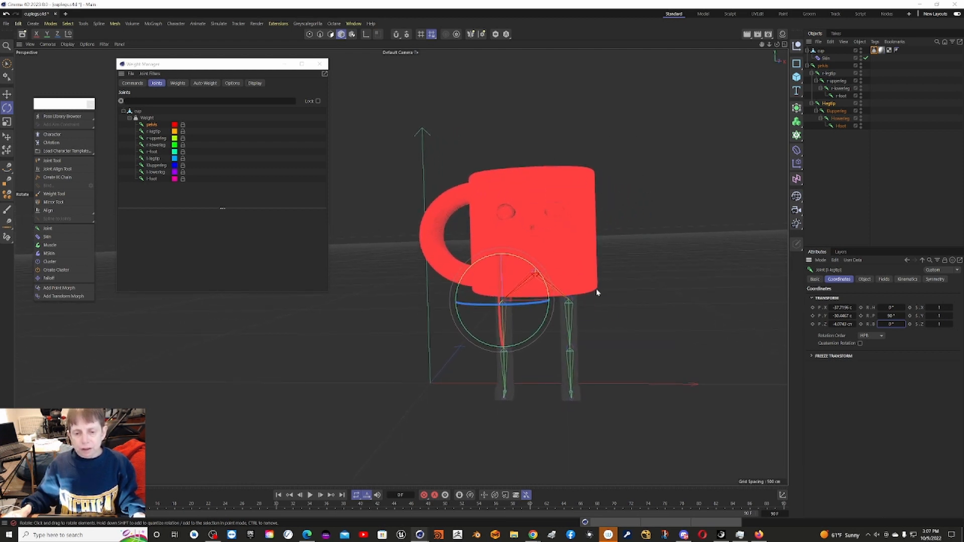
pyautogui.keyDown('alt'); pyautogui.moveTo(597, 292); pyautogui.dragTo(478, 319); pyautogui.keyUp('alt')
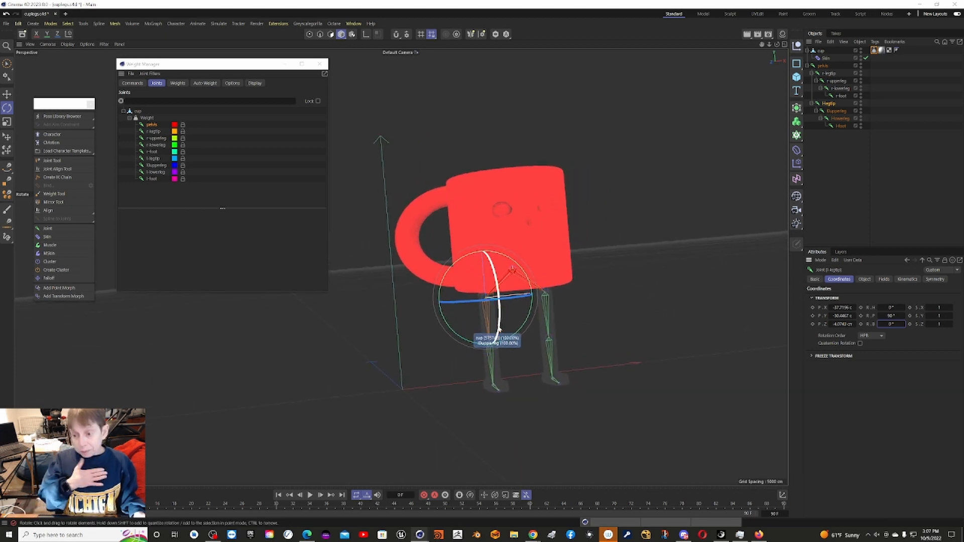